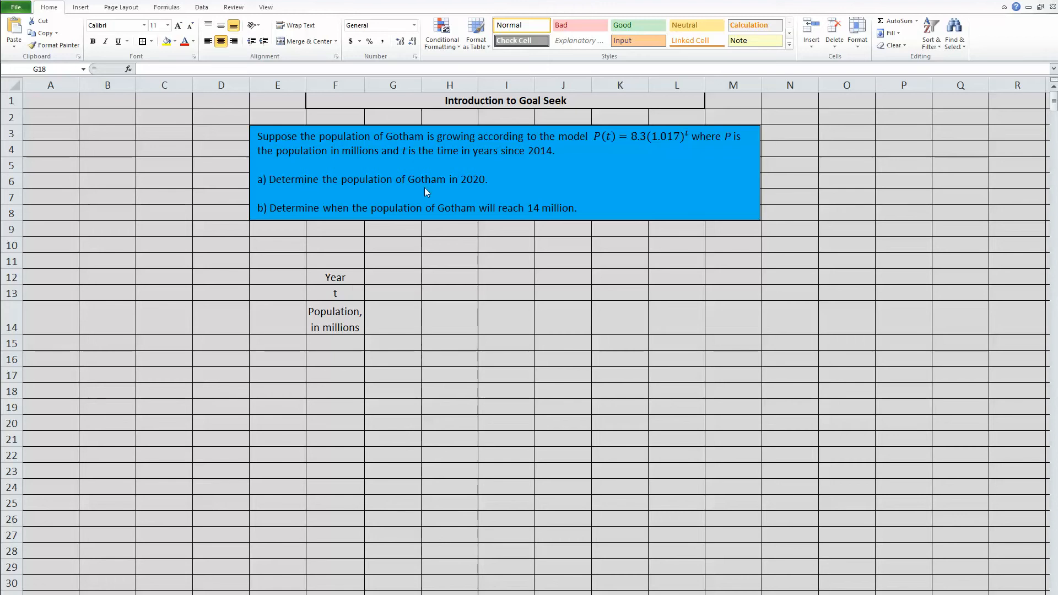
Enter 2020 in G12 and the formula =G12-2014 in G13, which shows 6
left_click(382, 278)
type("2020")
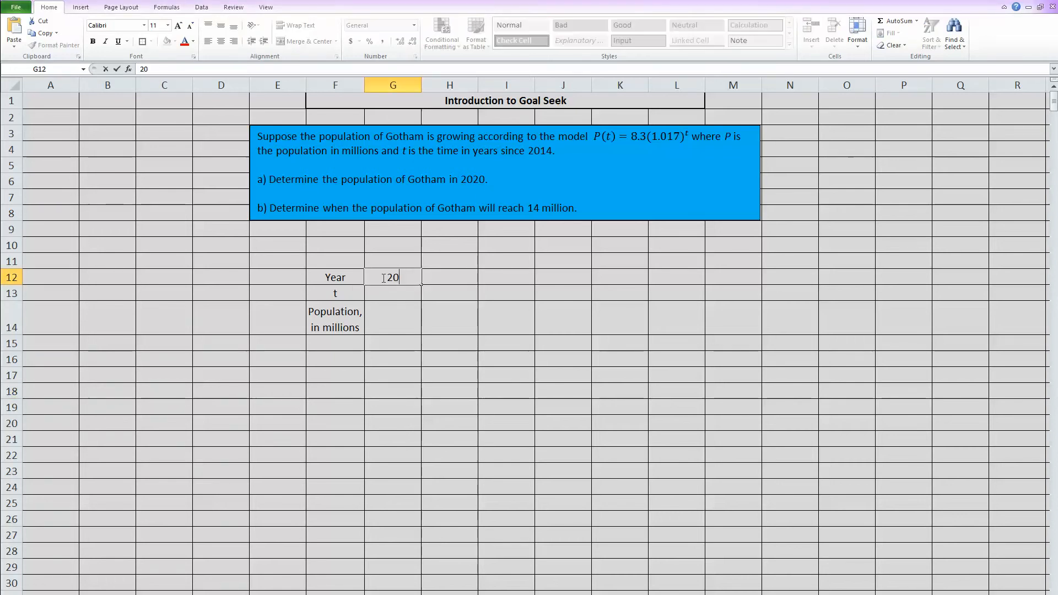
left_click(392, 294)
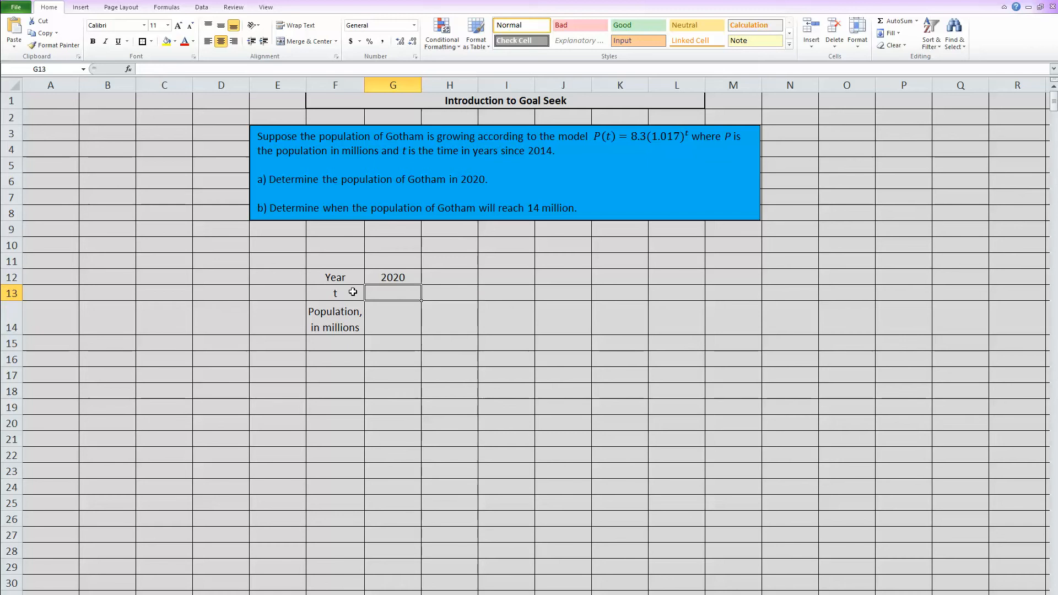
type("=")
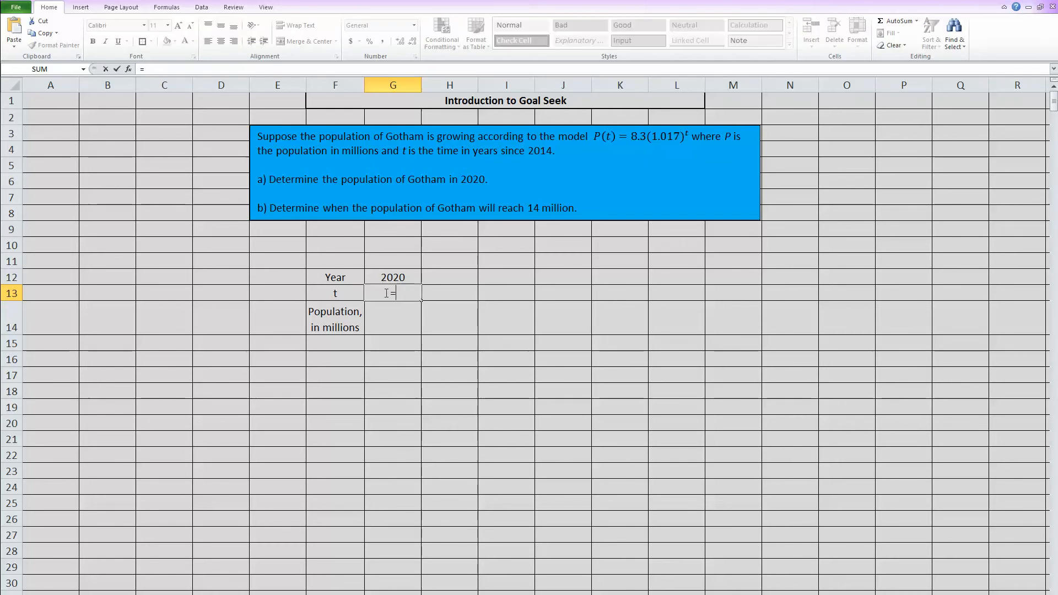
left_click(380, 277)
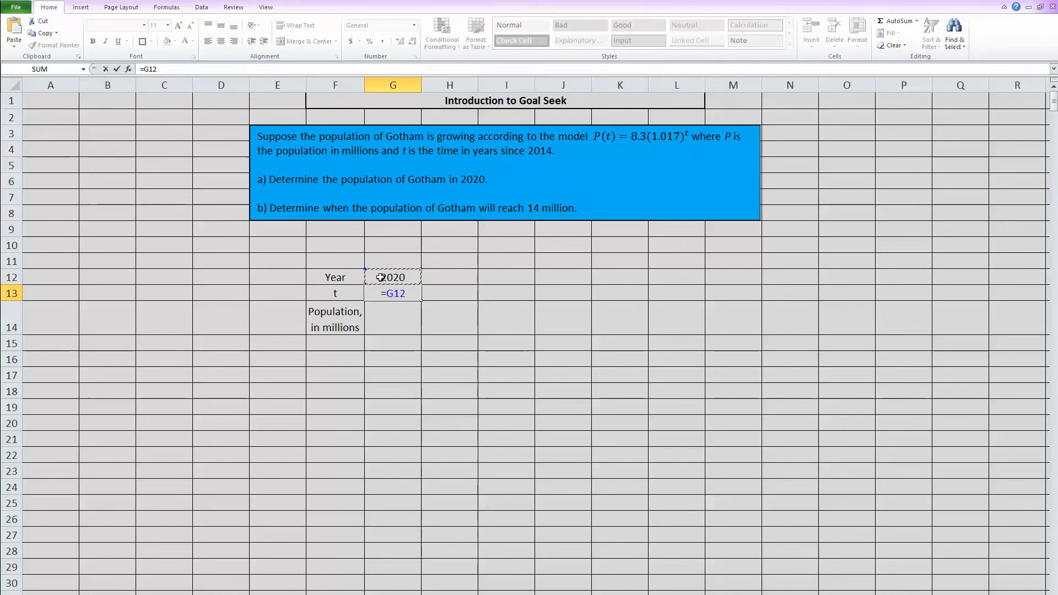
type("-2014")
key("Return")
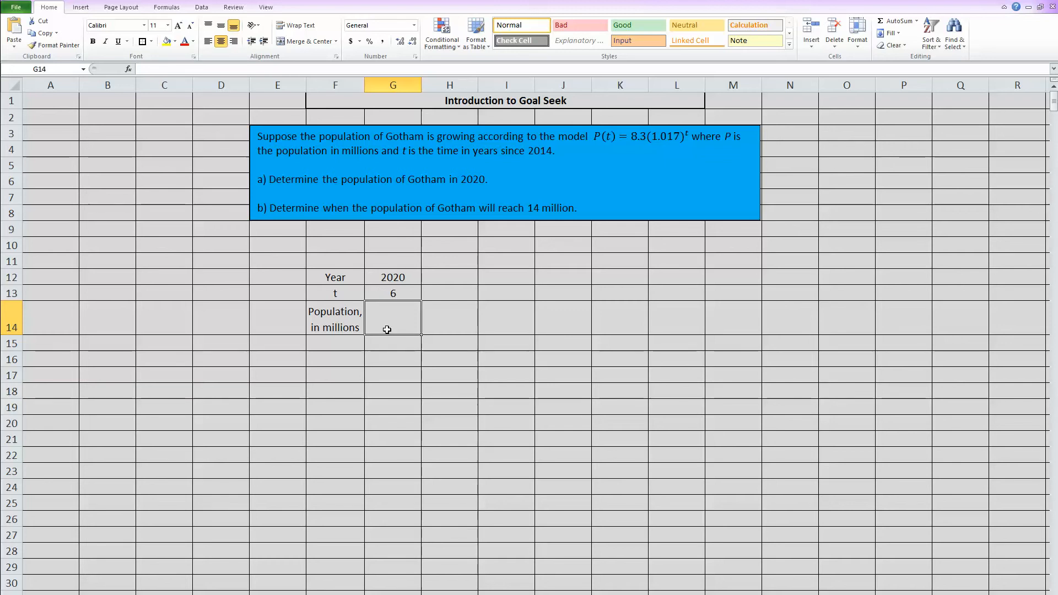
Enter =8.3*1.017^G13 in G14 to get a population of 9.183407 million
type("=")
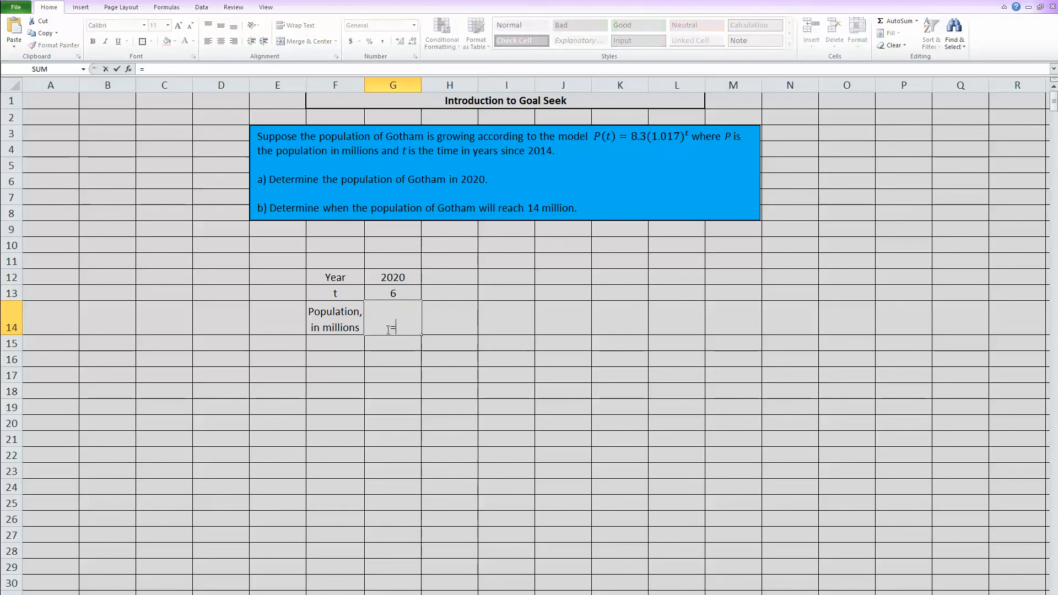
type("8.3*1.")
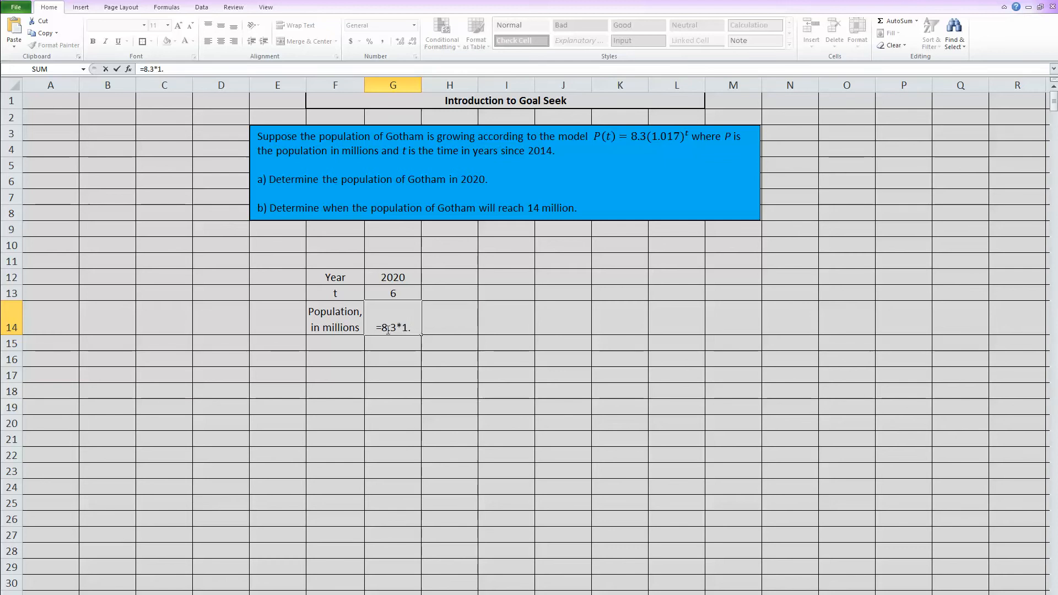
type("017")
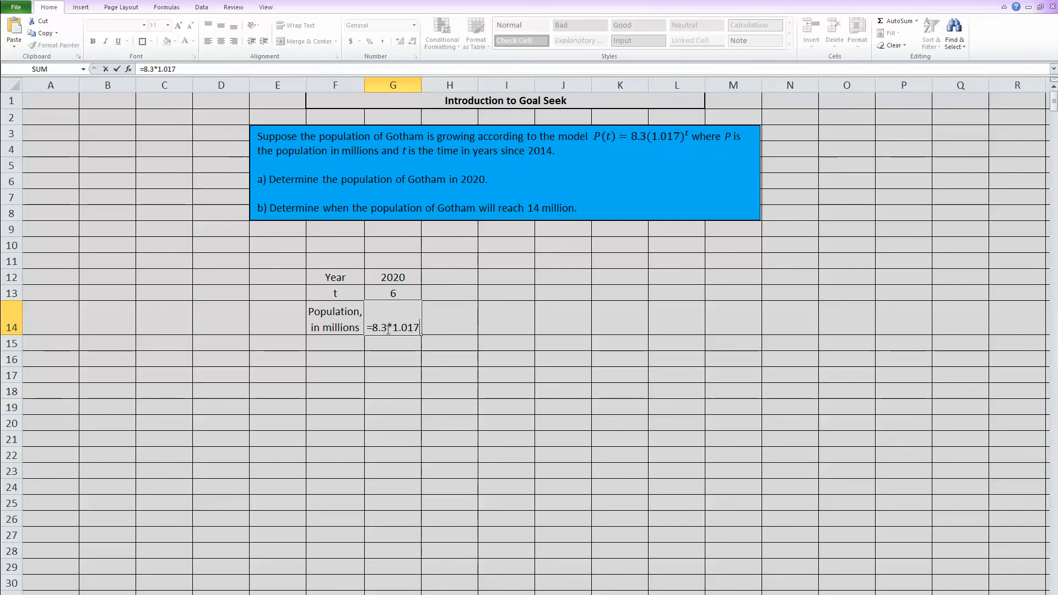
type("^")
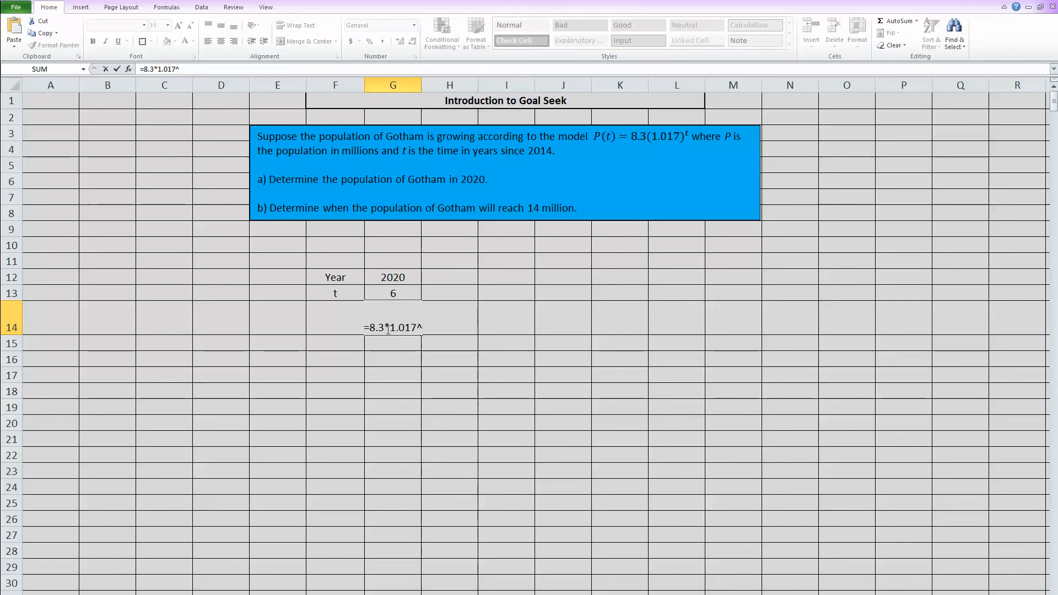
left_click(402, 294)
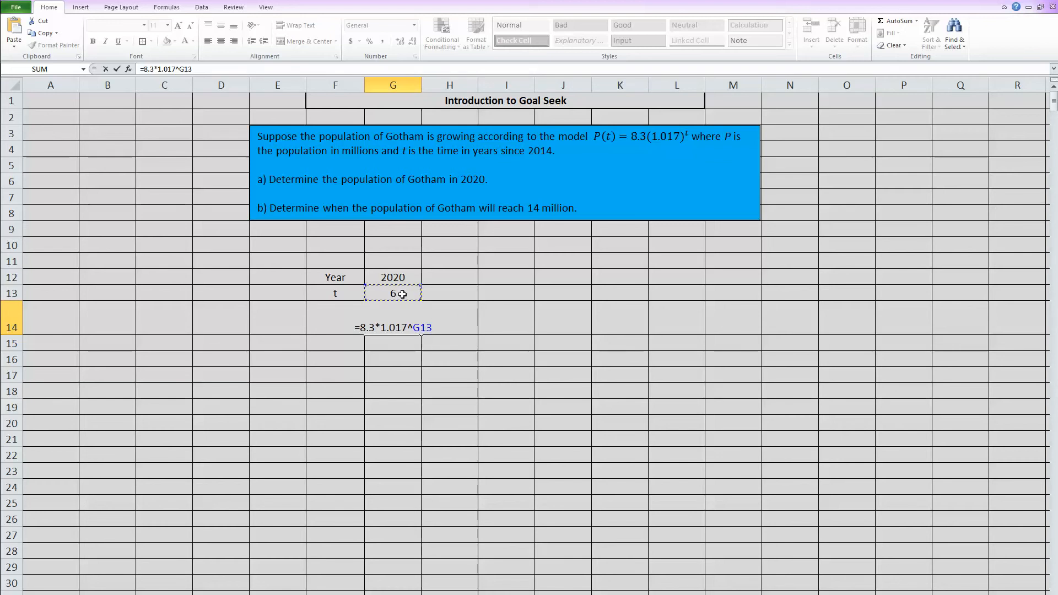
key("Return")
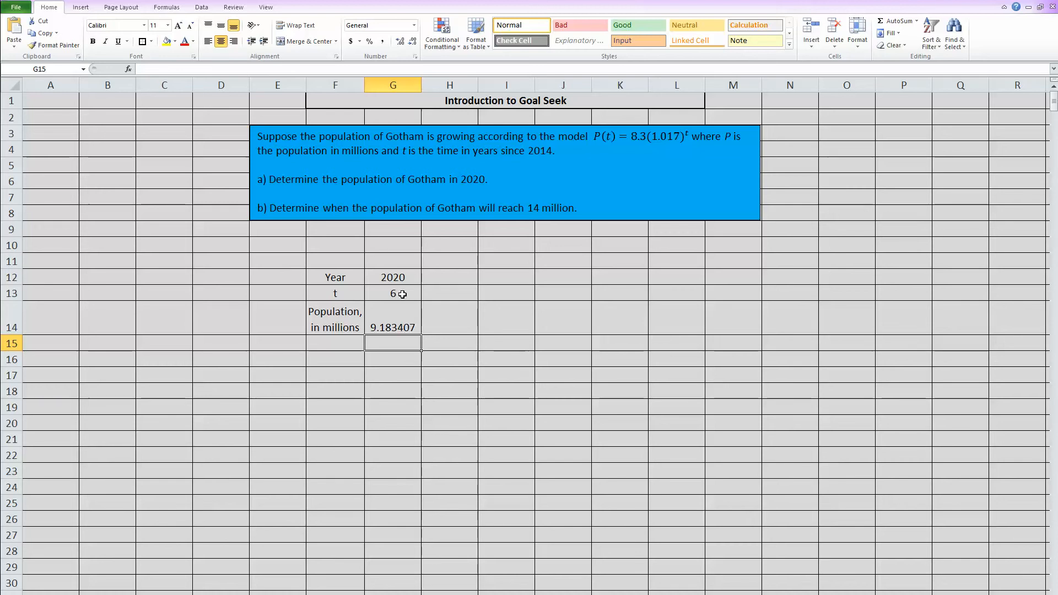
Copy the population formula from G14 into H14 and check it
left_click(390, 321)
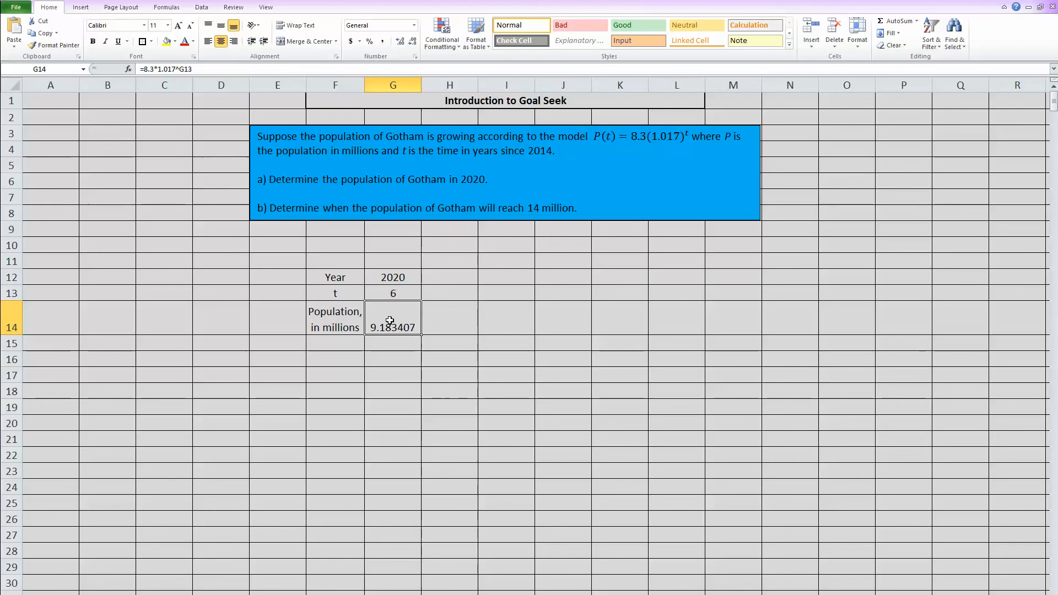
left_click_drag(422, 334, 477, 333)
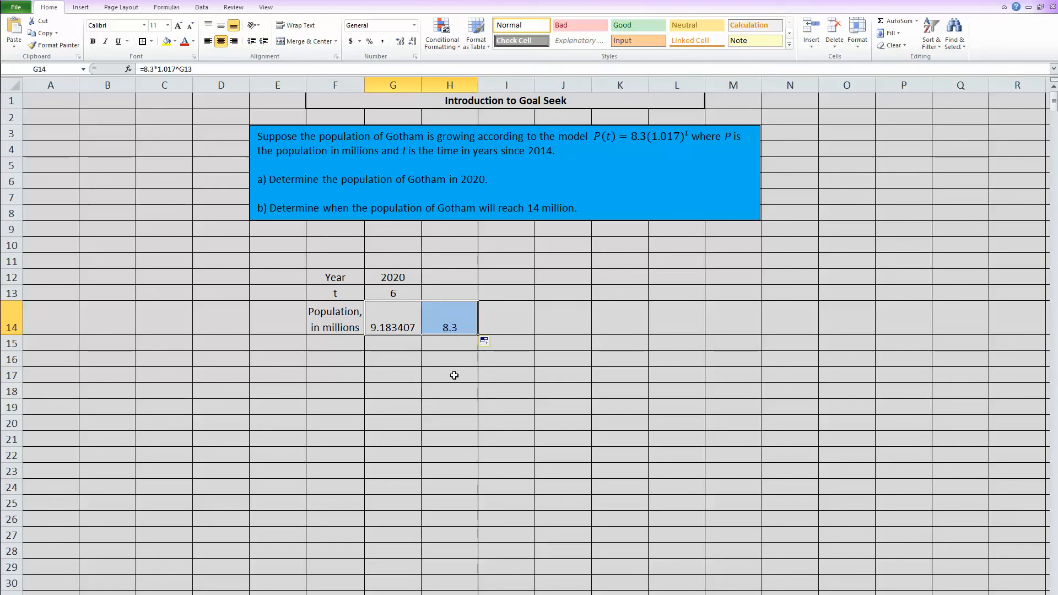
left_click(450, 318)
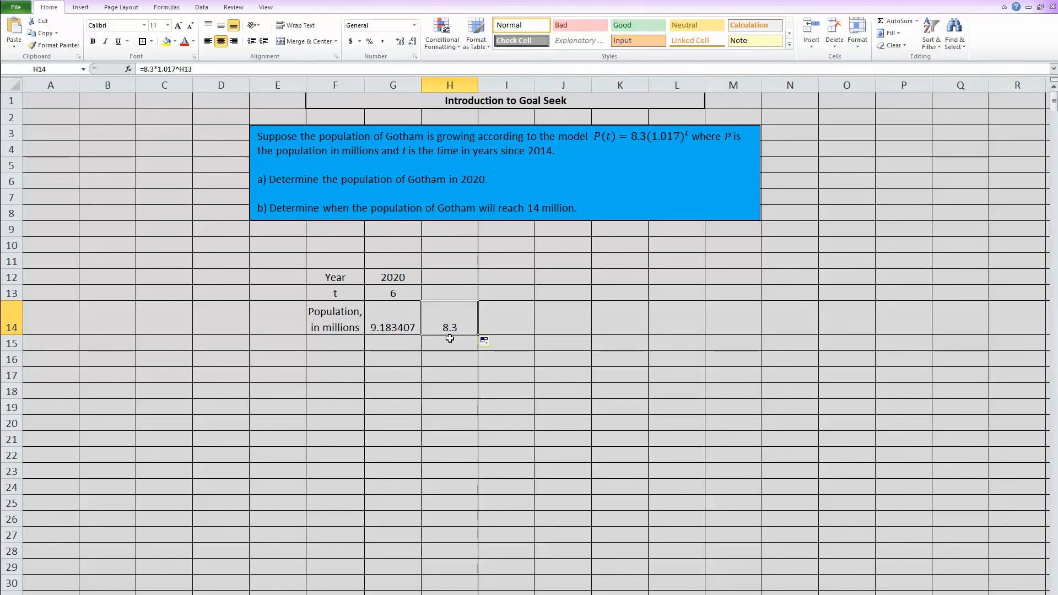
left_click(443, 289)
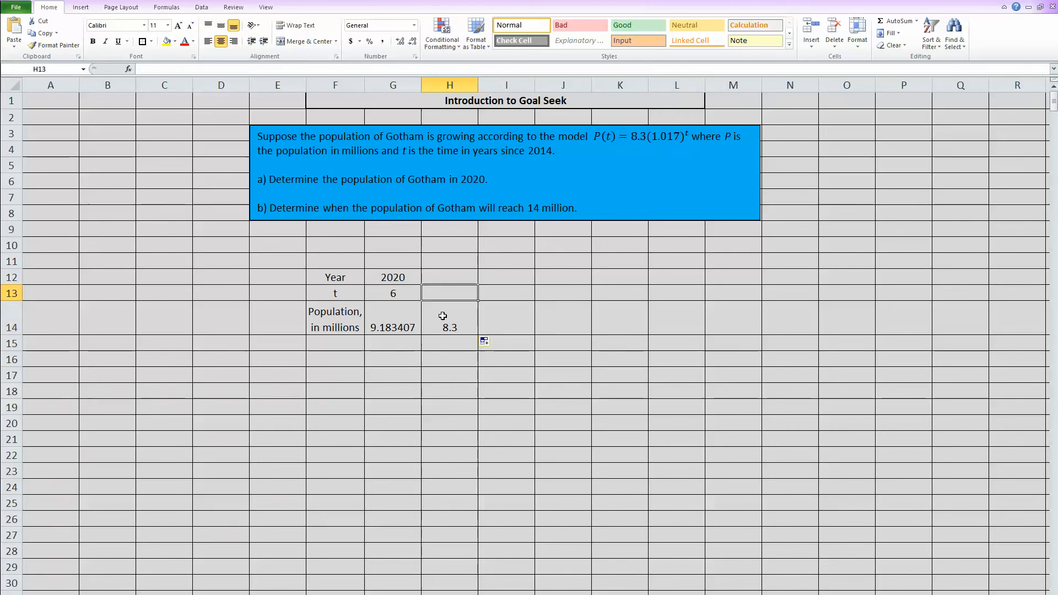
left_click(442, 314)
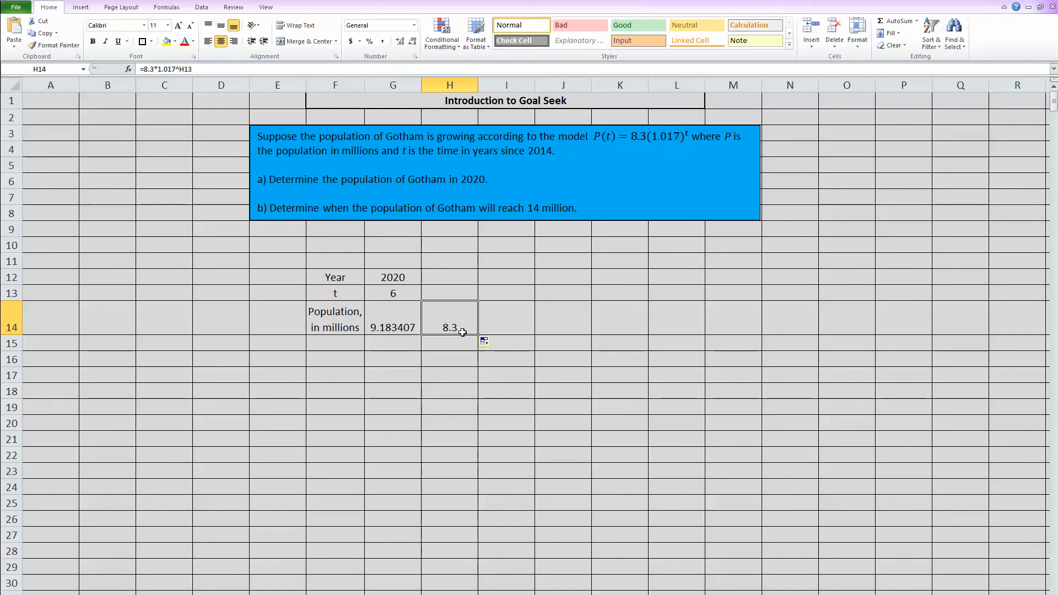
Try t values of 10, 20 and 30 in H13, leaving H14 at 13.7628 million
left_click(462, 287)
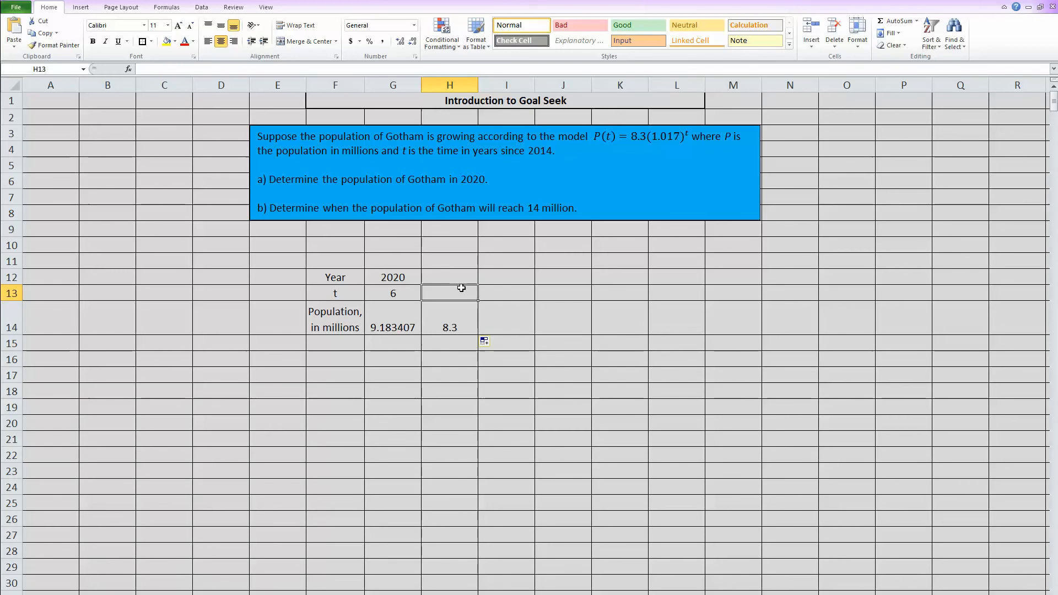
type("10")
key("Return")
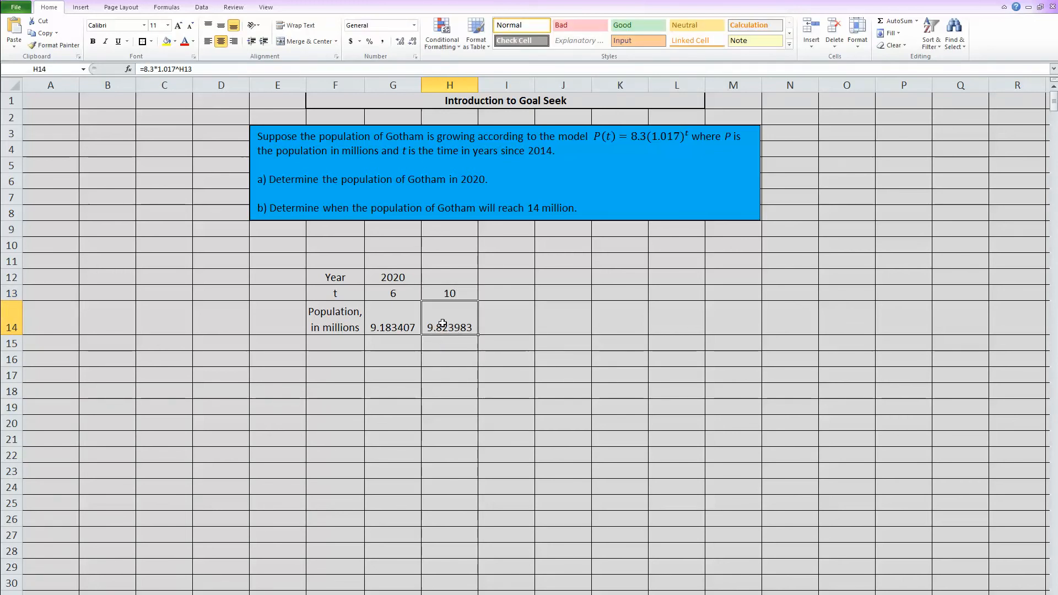
left_click(452, 297)
type("20")
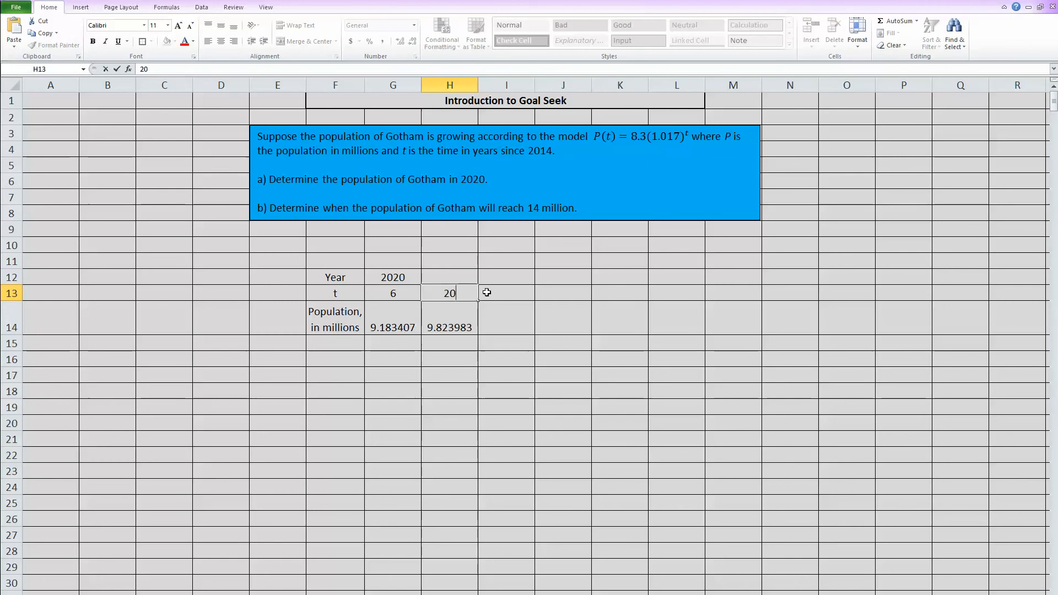
key("Return")
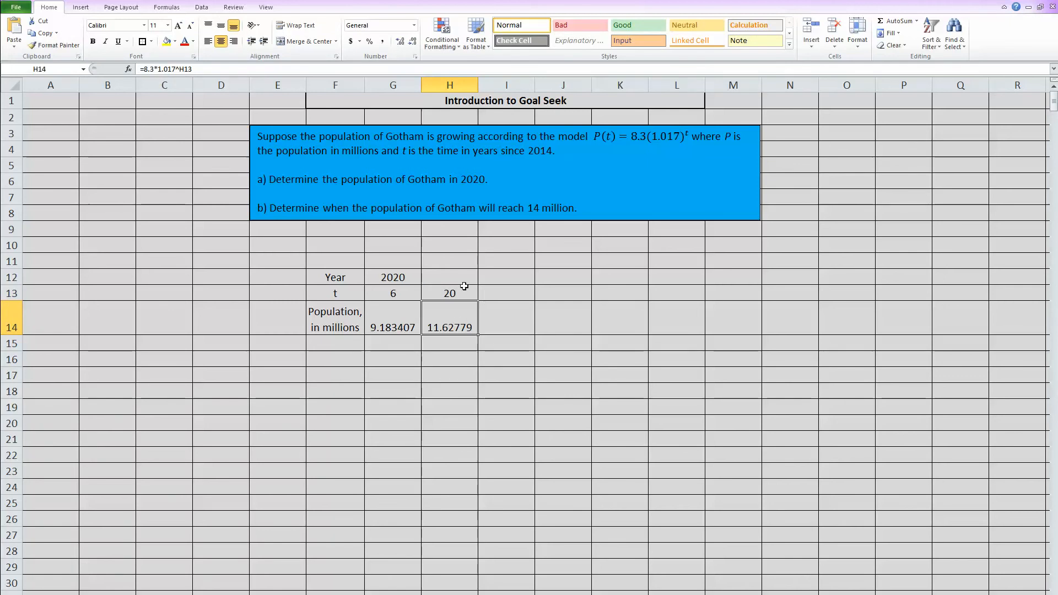
left_click(467, 293)
type("30")
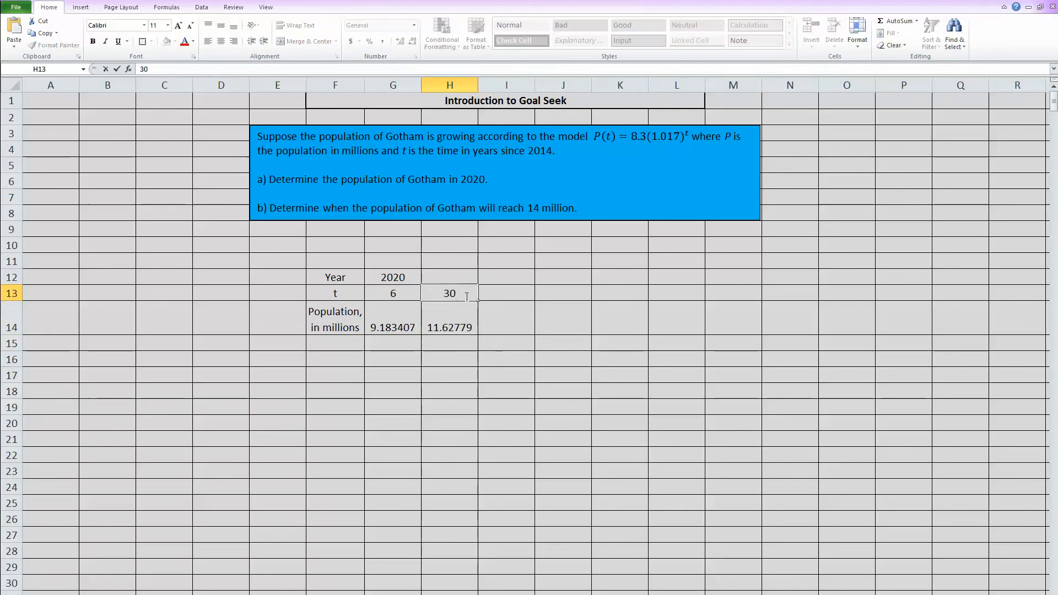
key("Return")
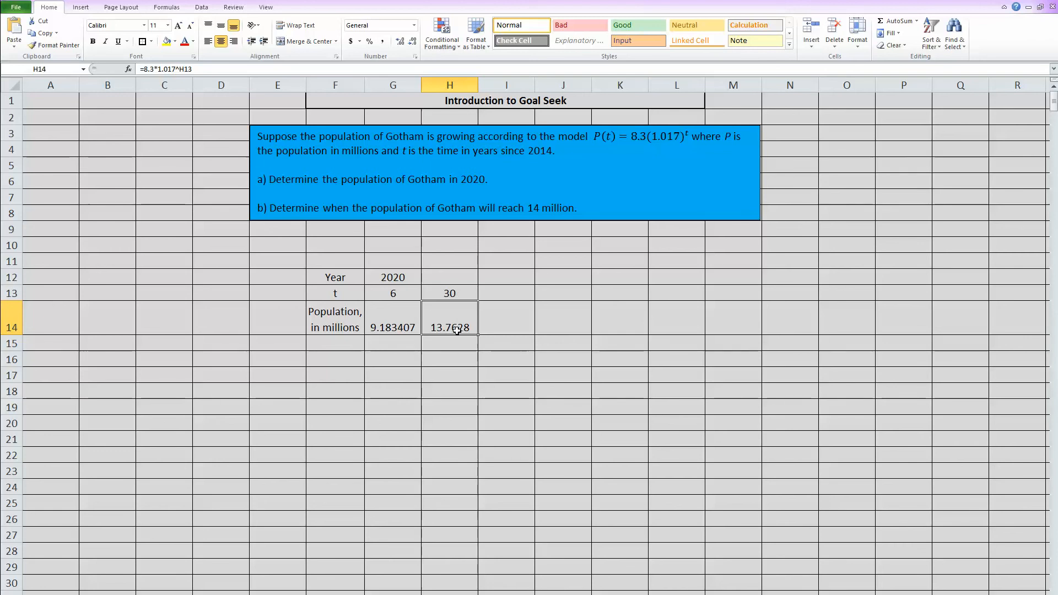
left_click(564, 258)
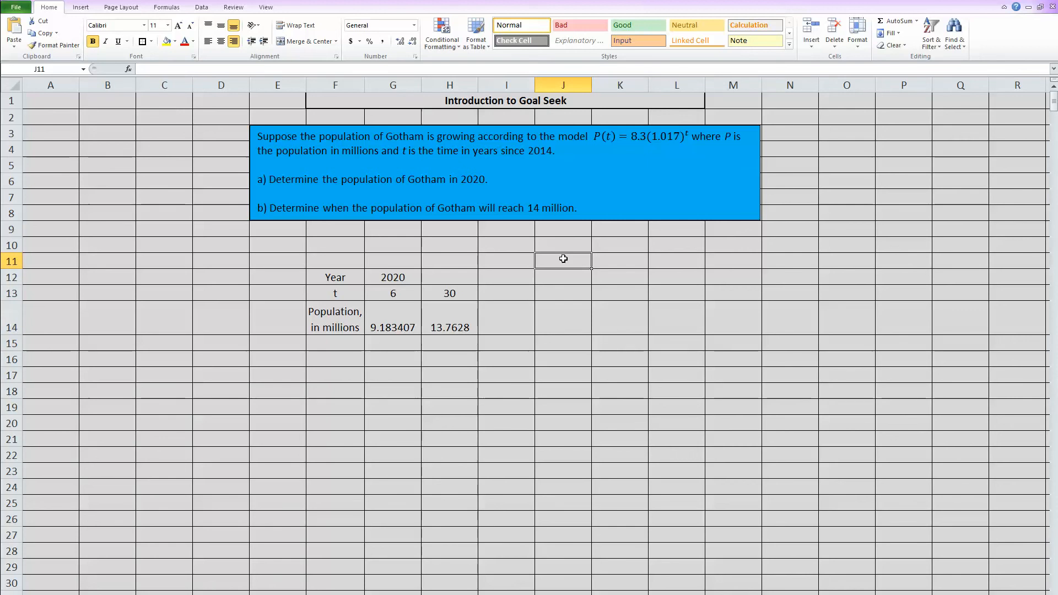
Number note 1 in J11, and add note 2 in J13:K13: 'Go to the Data tab, then What-if Analysis, and choose Goal Seek.'
type("1")
key("Return")
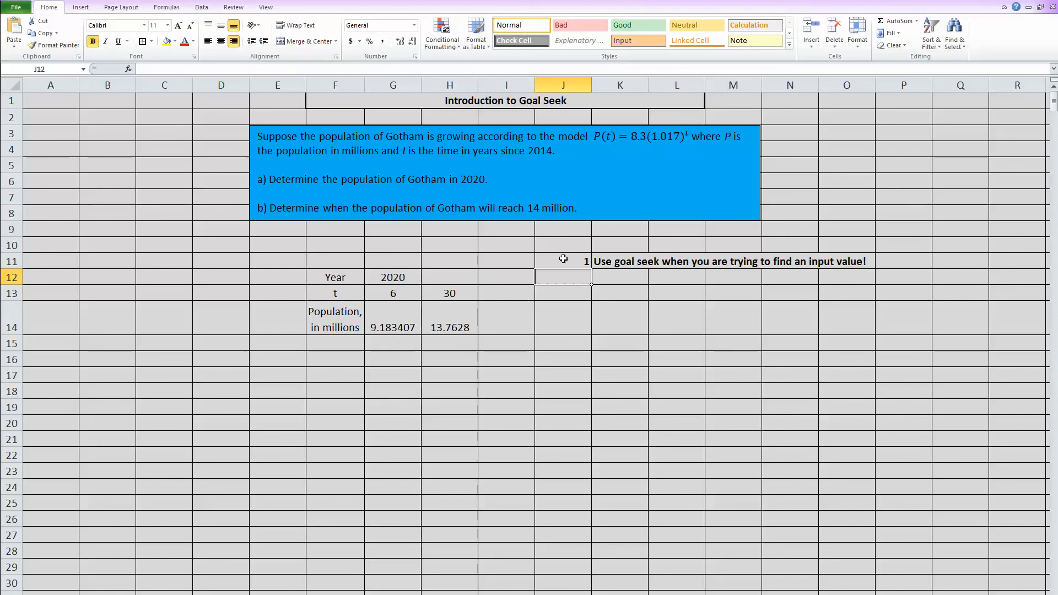
left_click(564, 289)
type("2")
key("Tab")
type("Go to the Data tab, then What-if Analysis, and choose Goal Seek.")
key("Return")
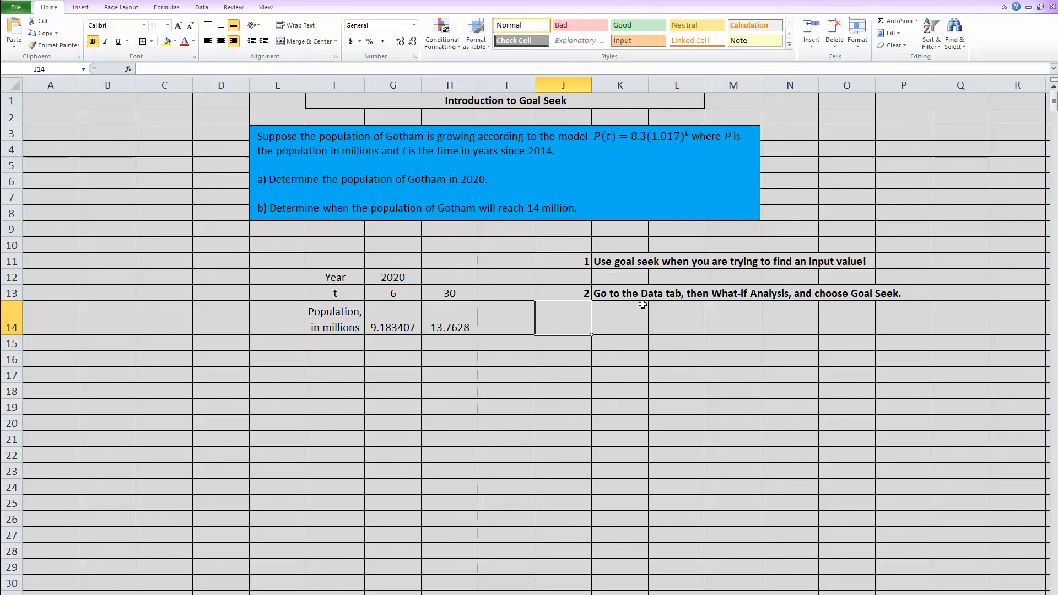
Run Goal Seek to set H14 to 14 by changing H13
left_click(200, 8)
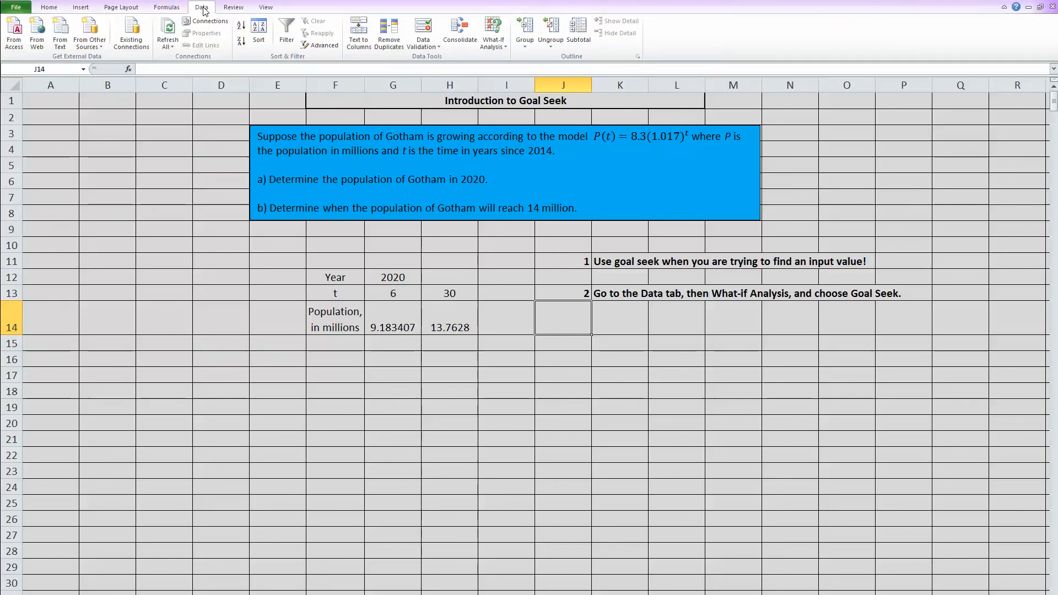
left_click(494, 45)
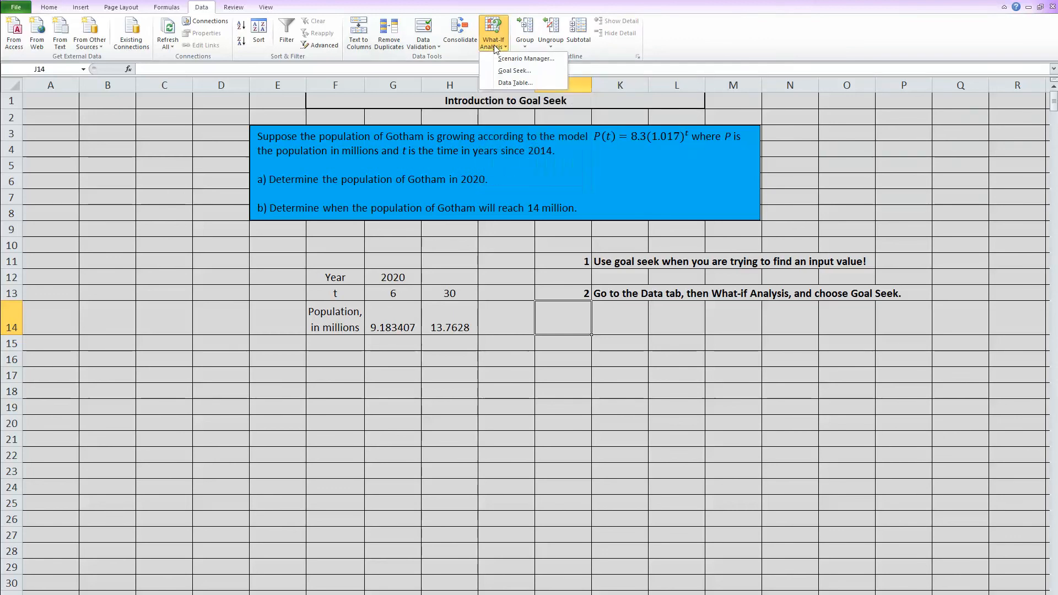
left_click(518, 71)
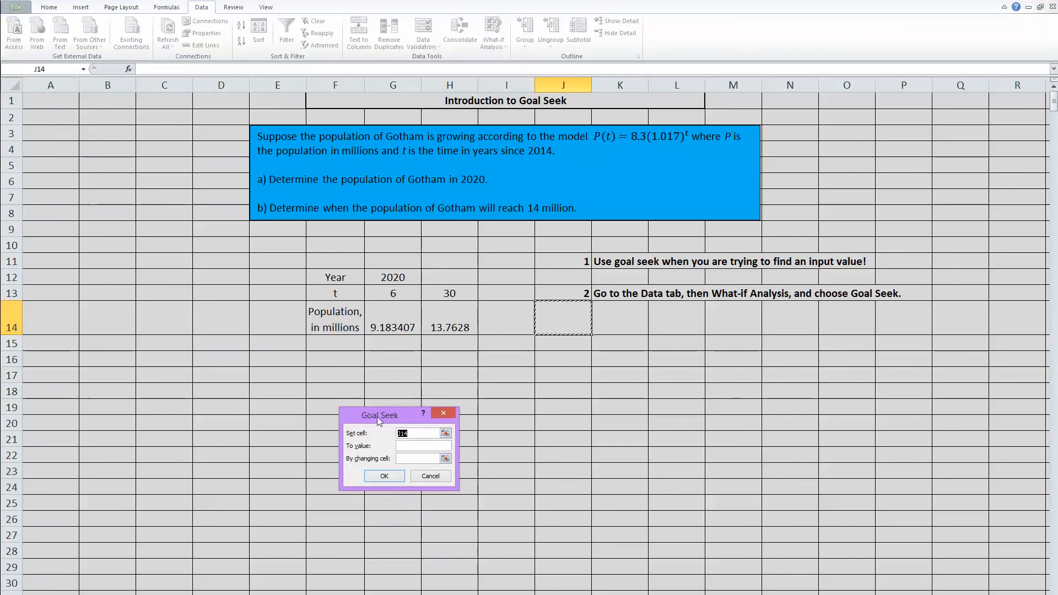
left_click_drag(377, 417, 419, 358)
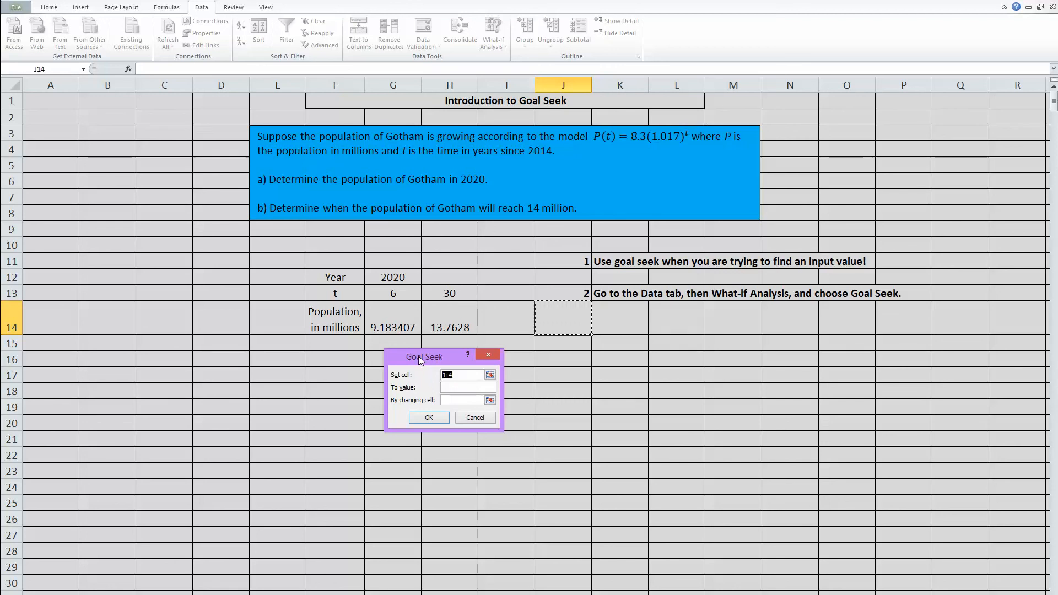
left_click(448, 315)
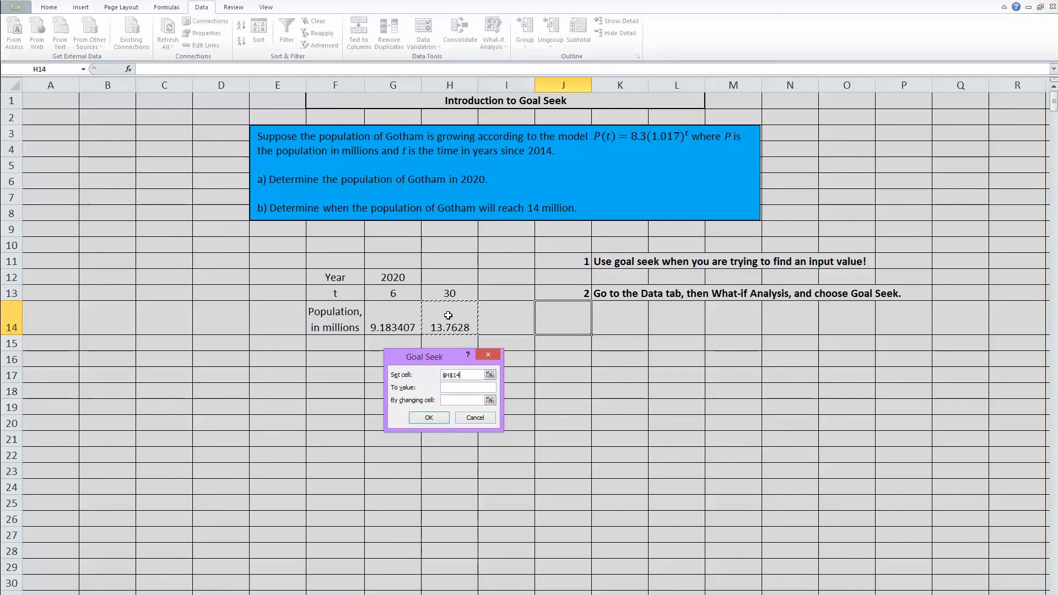
left_click(468, 389)
type("14")
left_click(420, 419)
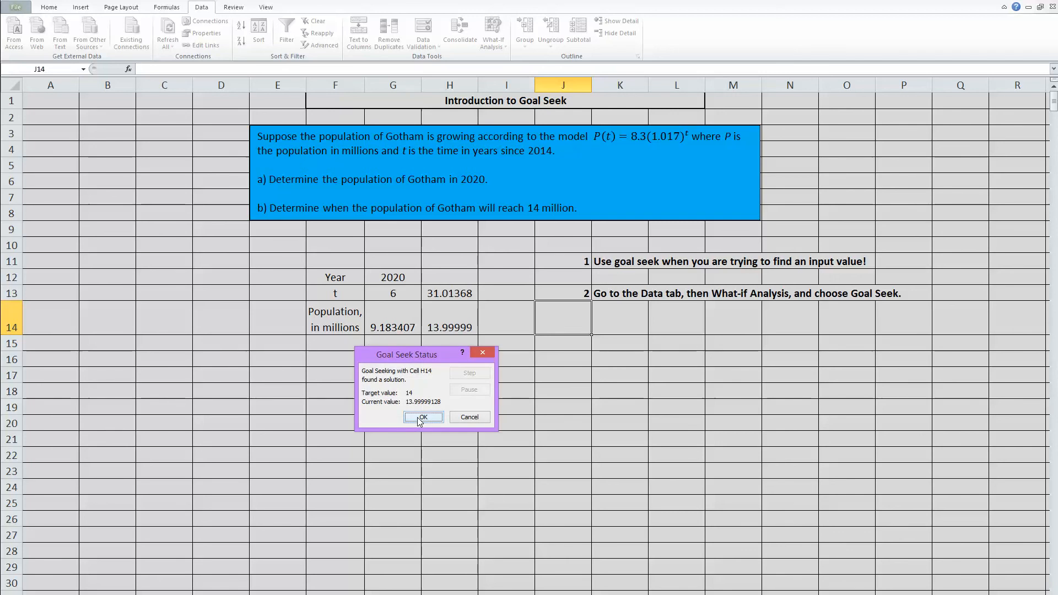
Keep the Goal Seek result t = 31.01368 and enter note labels 3a, 3b, 3c in J15:J17
left_click(423, 417)
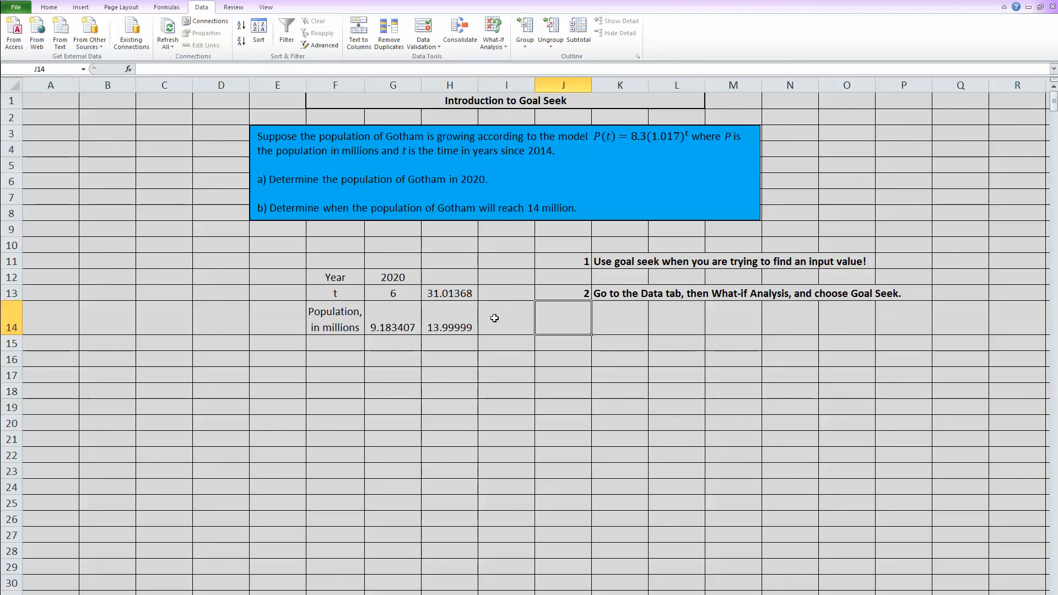
left_click(578, 342)
type("3a")
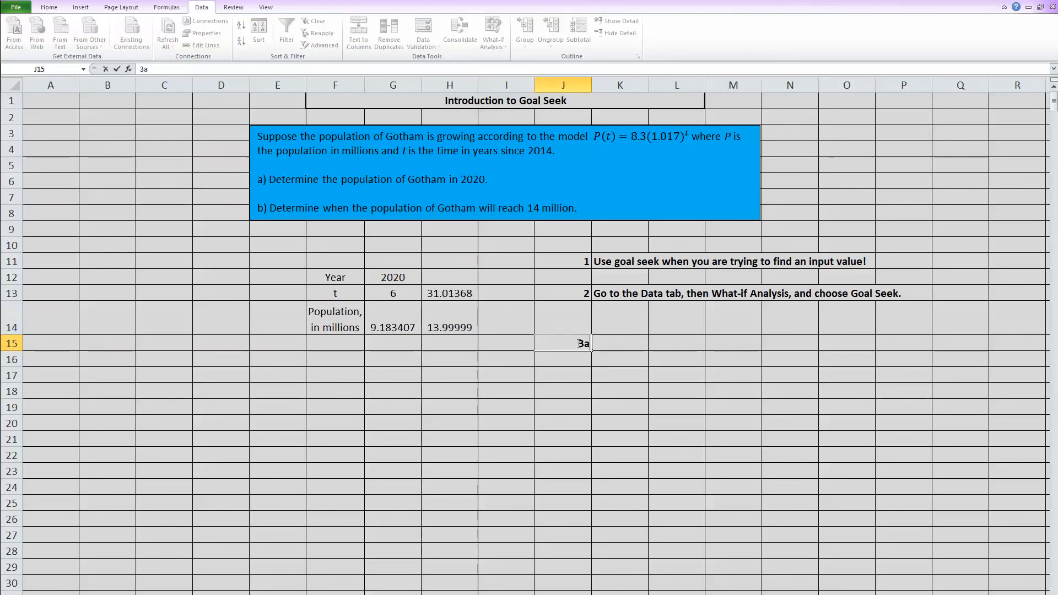
key("Return")
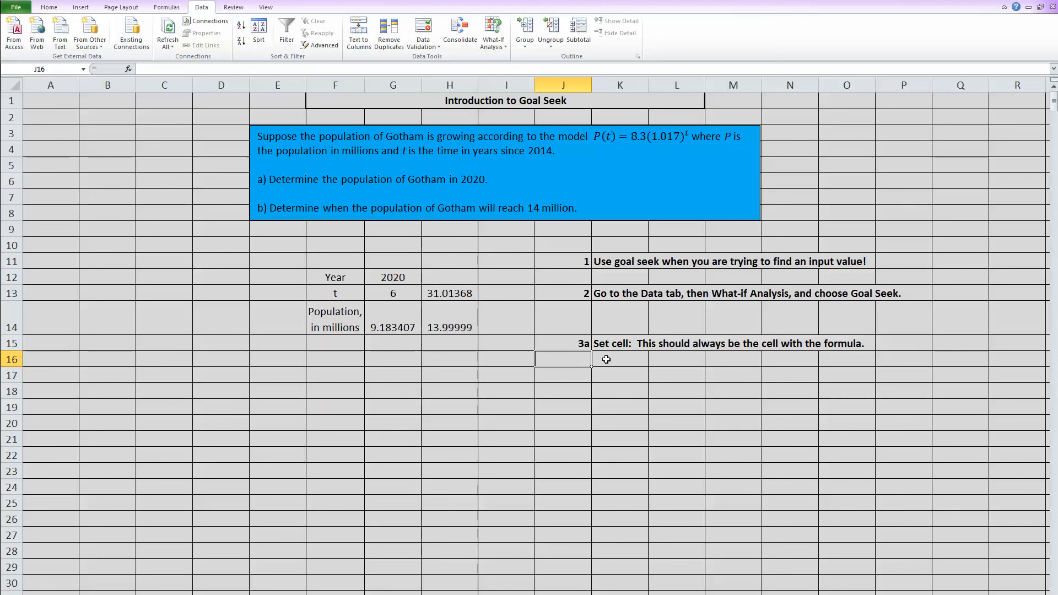
type("3b")
key("Return")
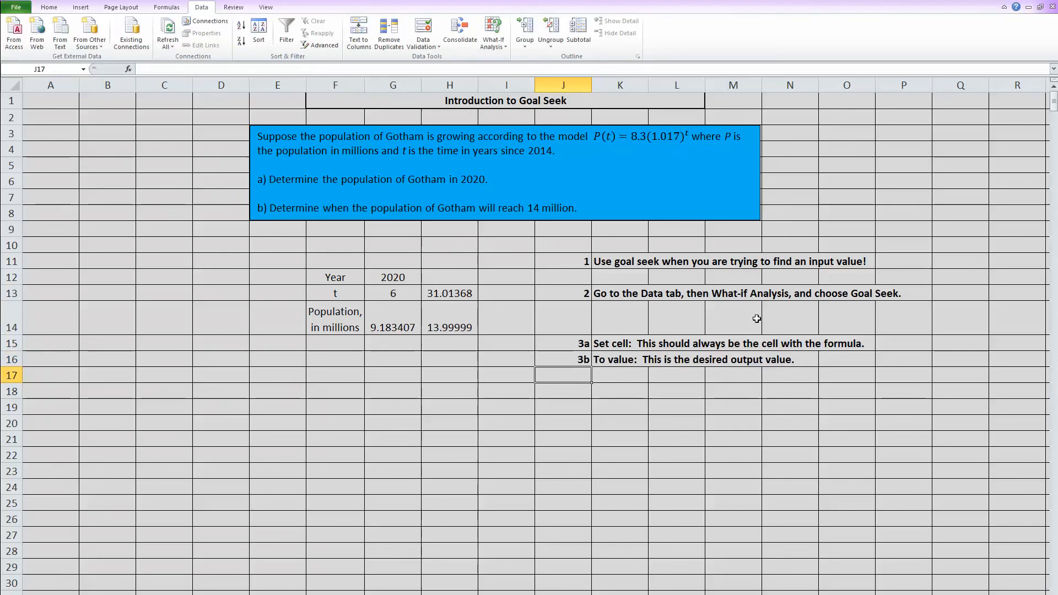
type("3")
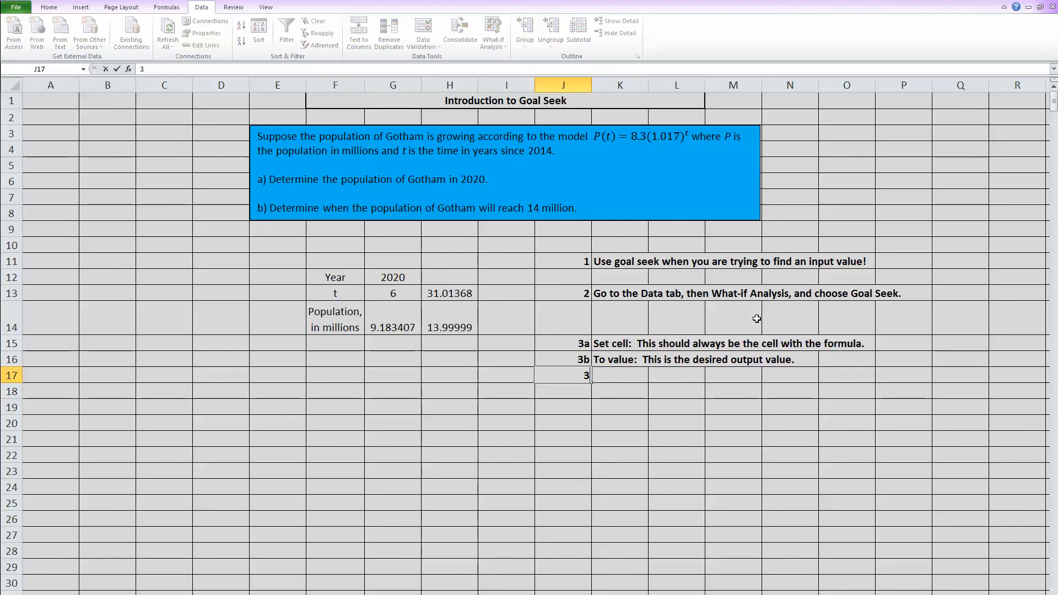
type("c")
key("Return")
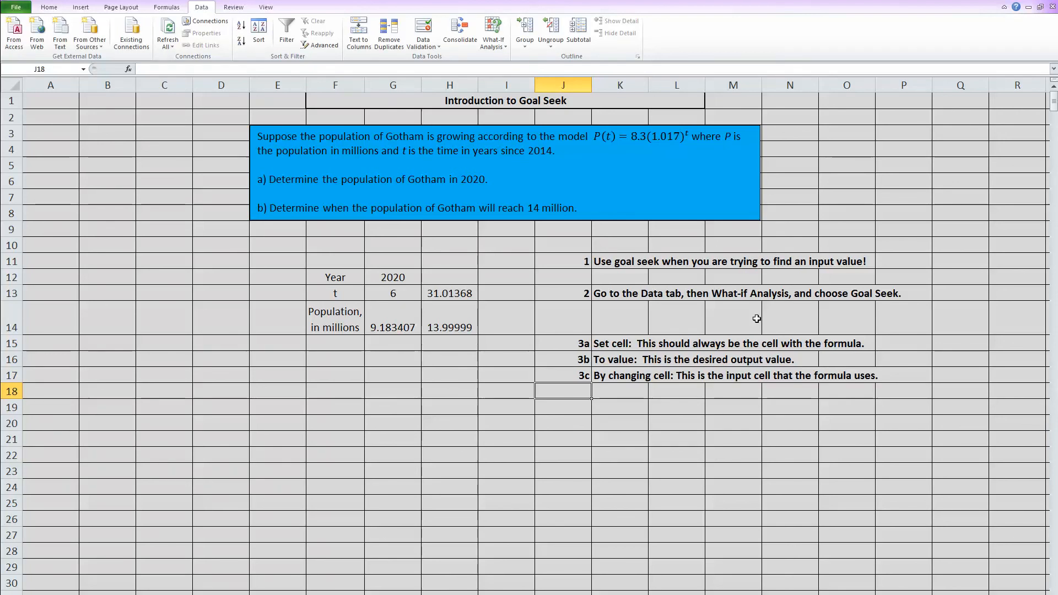